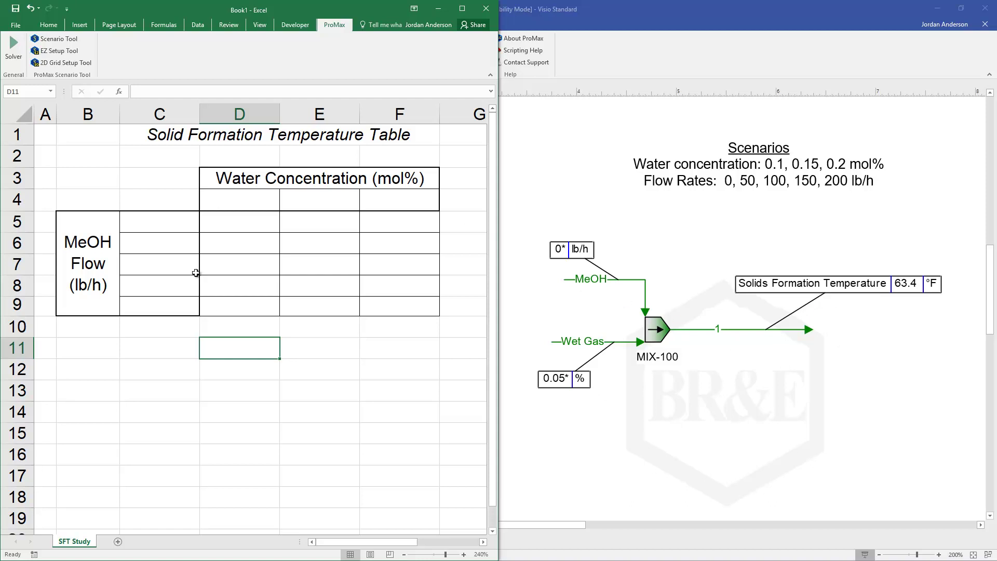
- Point out the table layout: water concentration headers D4:F4, MeOH flow cells C5:C9, results grid D5:F9
left_click(172, 197)
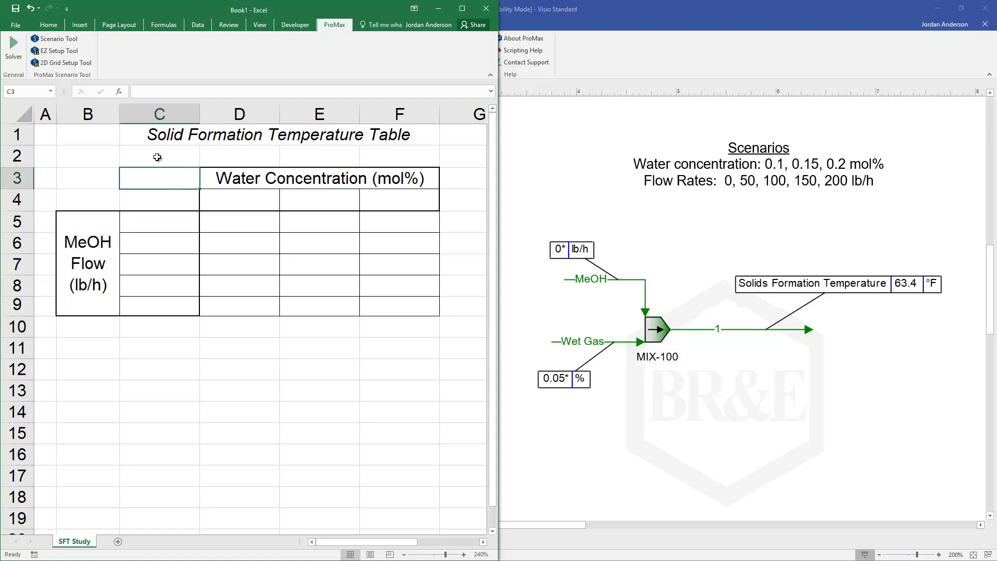
left_click(156, 156)
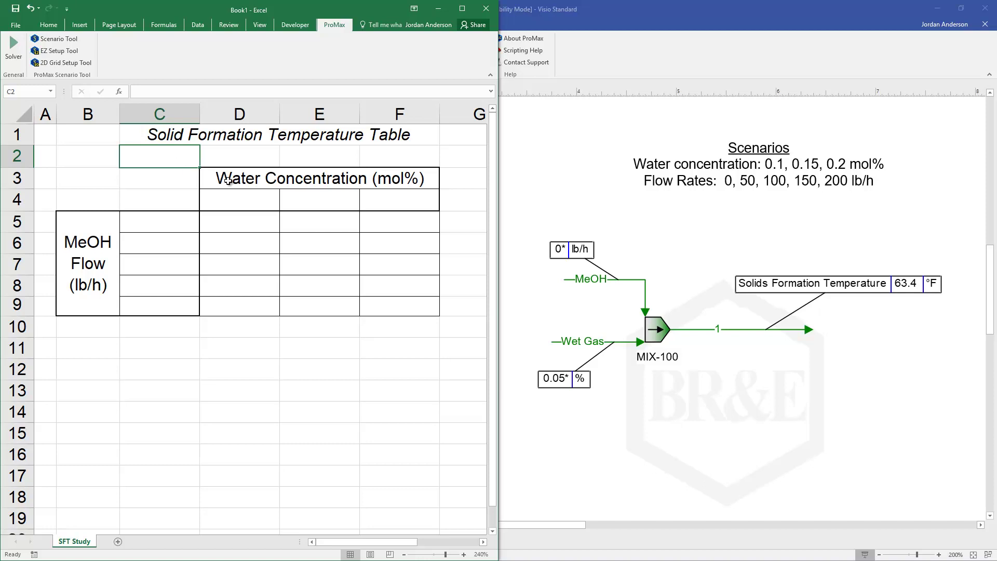
left_click_drag(231, 198, 369, 200)
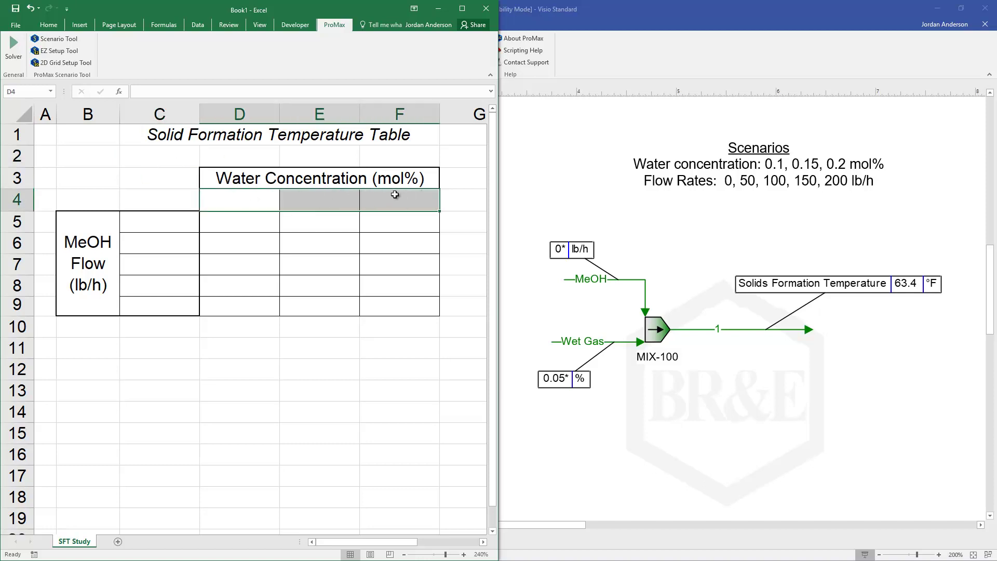
left_click_drag(165, 222, 162, 312)
left_click_drag(240, 216, 387, 307)
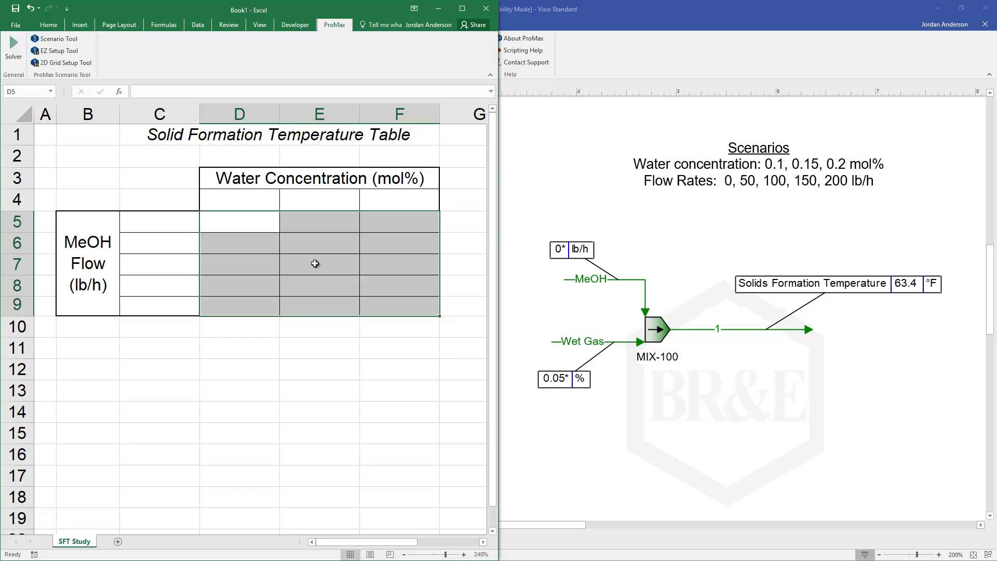
left_click(256, 343)
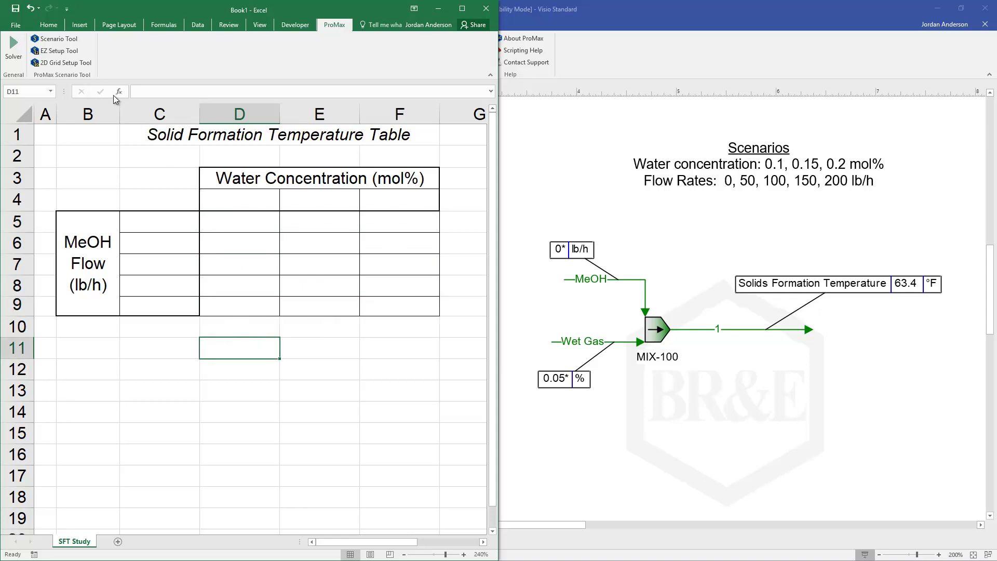
- Create a 2D grid scenario named 'Solids Formation Study' and continue to input variable 1
left_click(64, 63)
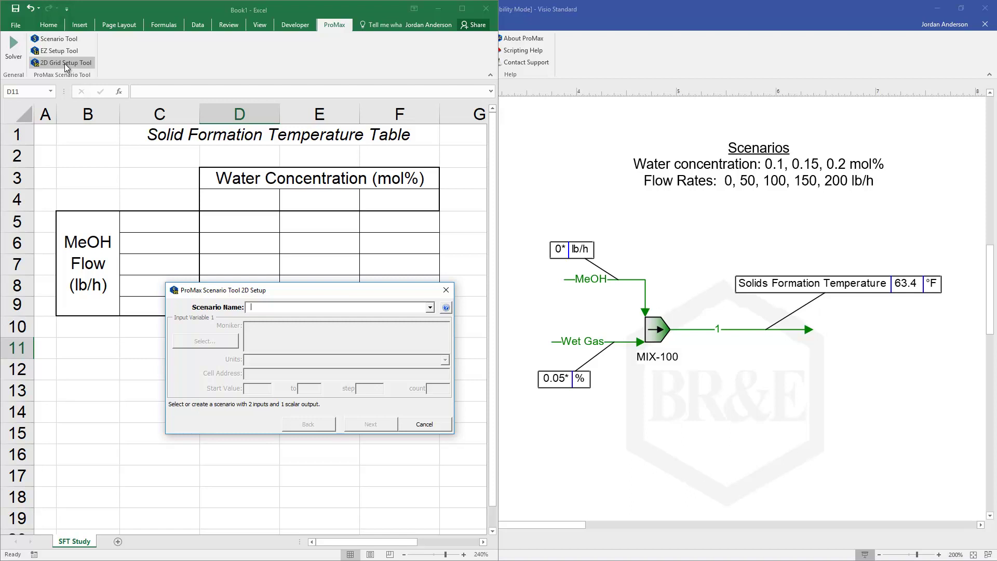
left_click(273, 307)
type("Solids Formation Study")
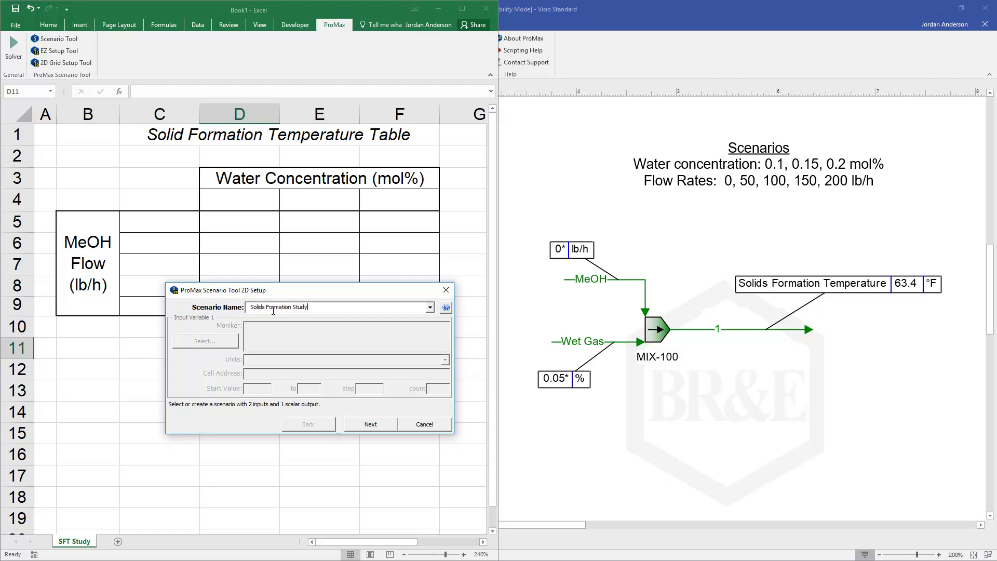
left_click(380, 427)
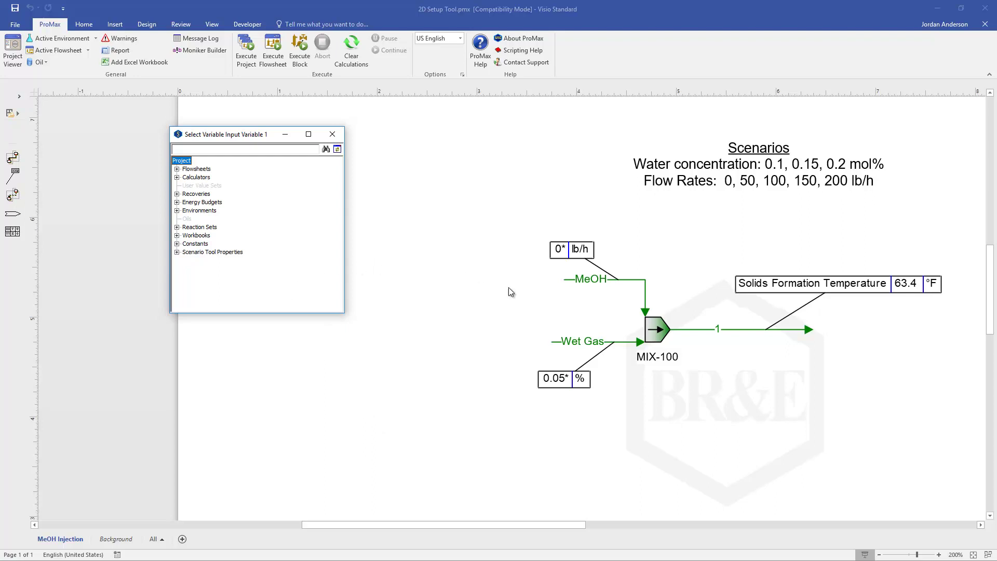
- Choose Mass Flow under MeOH Injection > MeOH > Total as input variable 1, in lb/h
left_click(571, 280)
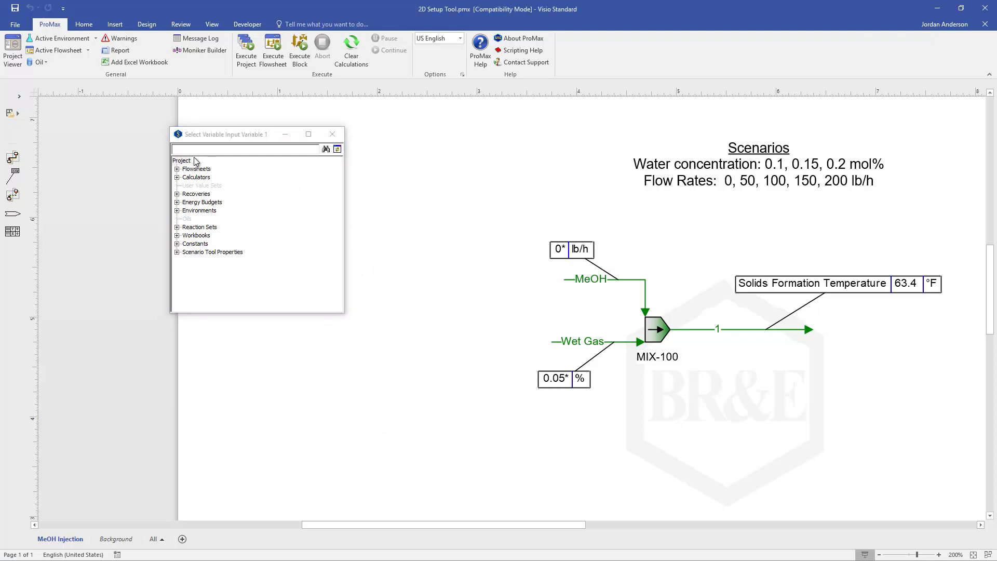
left_click(176, 168)
left_click(186, 177)
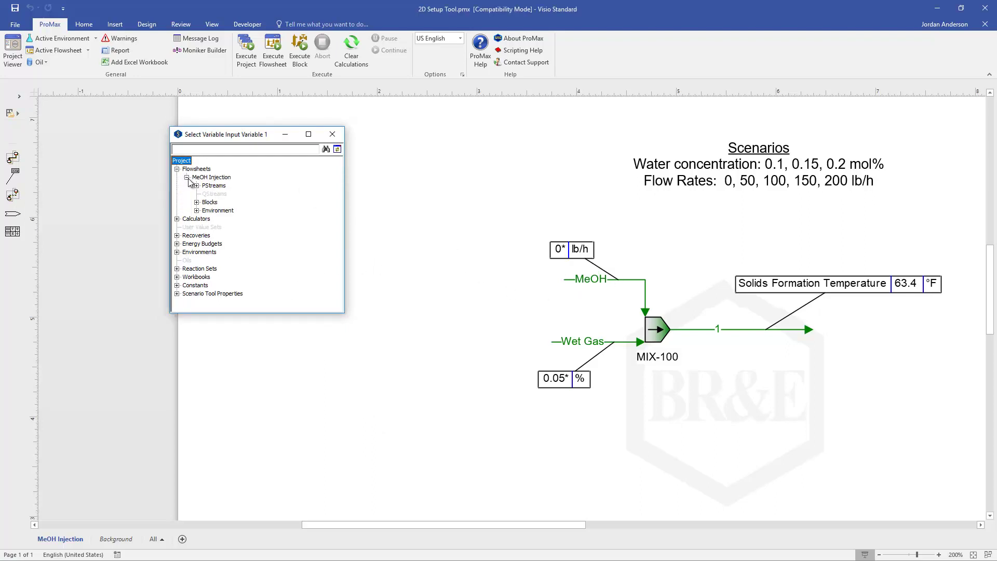
left_click(196, 186)
double_click(215, 194)
left_click(216, 219)
left_click(227, 227)
scroll(281, 287, "down", 2)
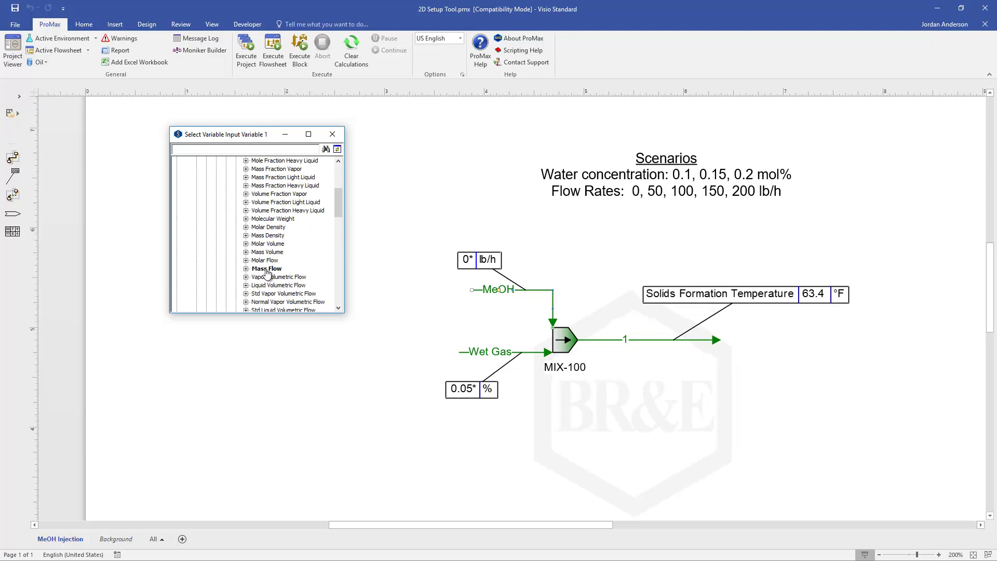
double_click(267, 269)
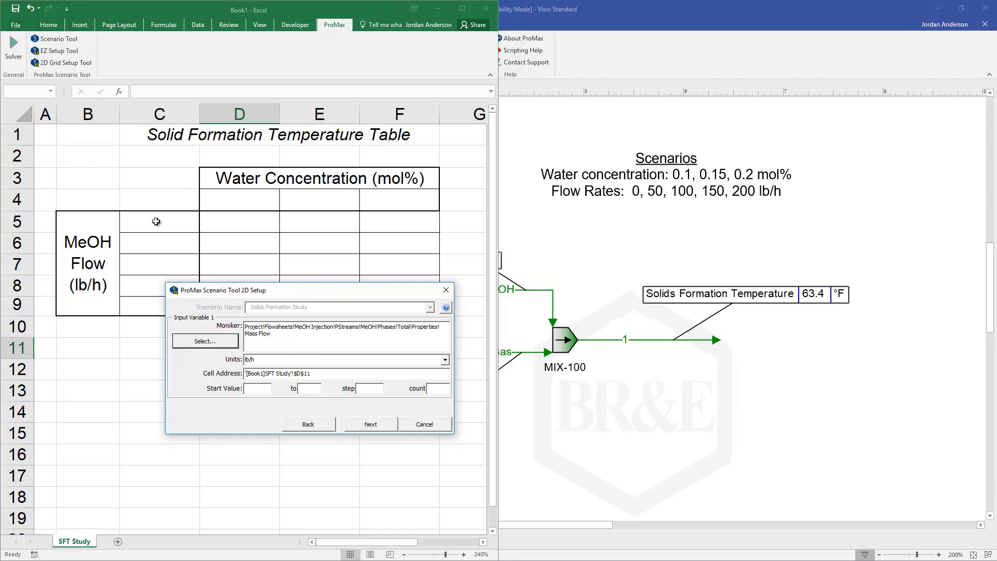
- Map input 1 to cells C5:C9, ranging from 0 to 200 lb/h in steps of 50
left_click_drag(156, 222, 151, 305)
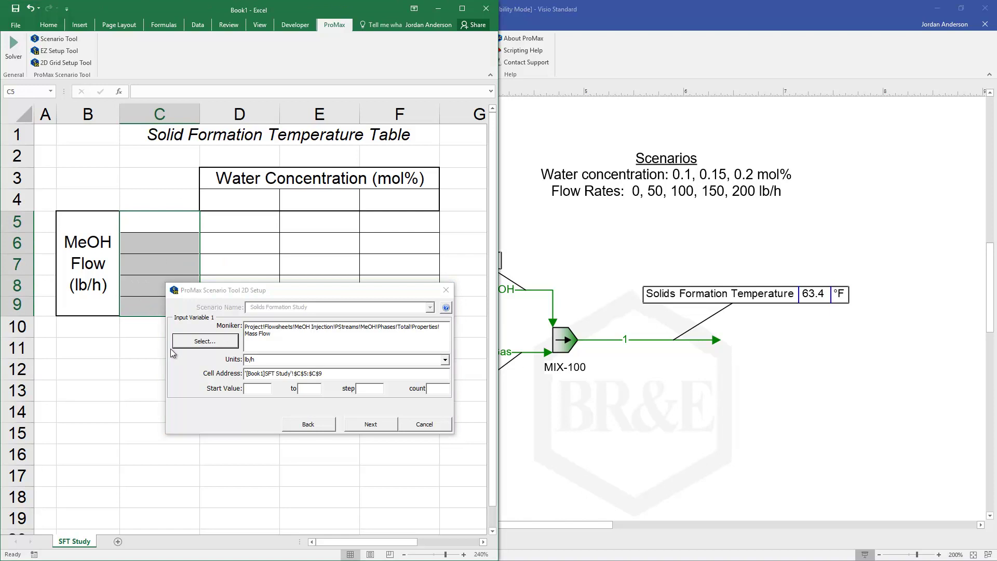
left_click(260, 392)
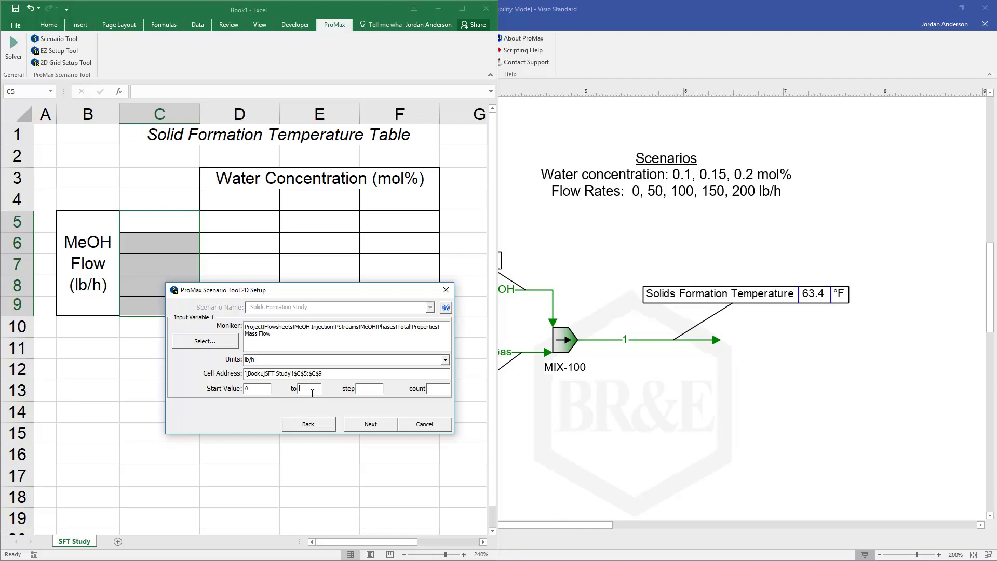
type("200")
left_click(365, 389)
type("50")
- Confirm input 1 and select the Wet Gas stream for input variable 2, expanding its phases
left_click(379, 426)
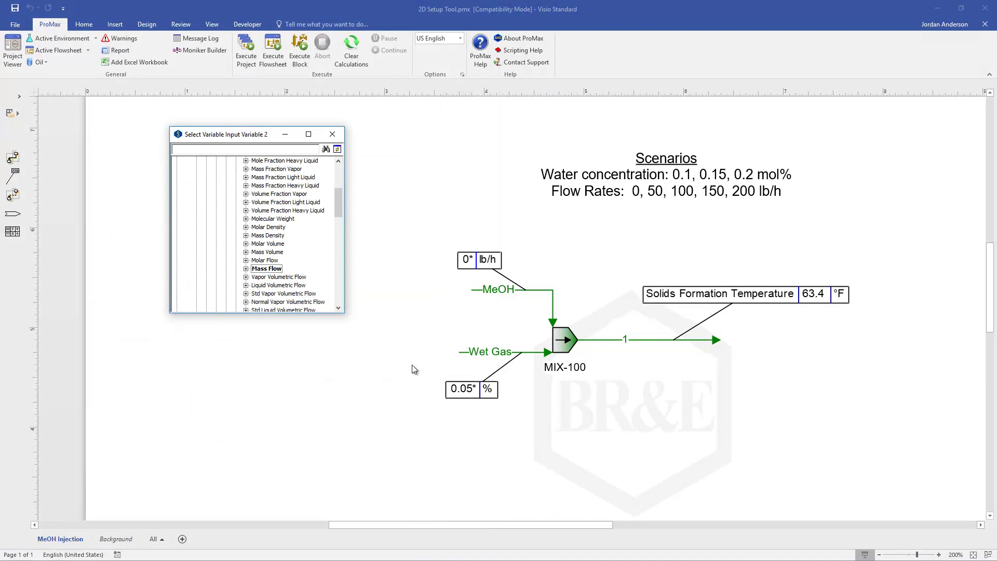
left_click(497, 357)
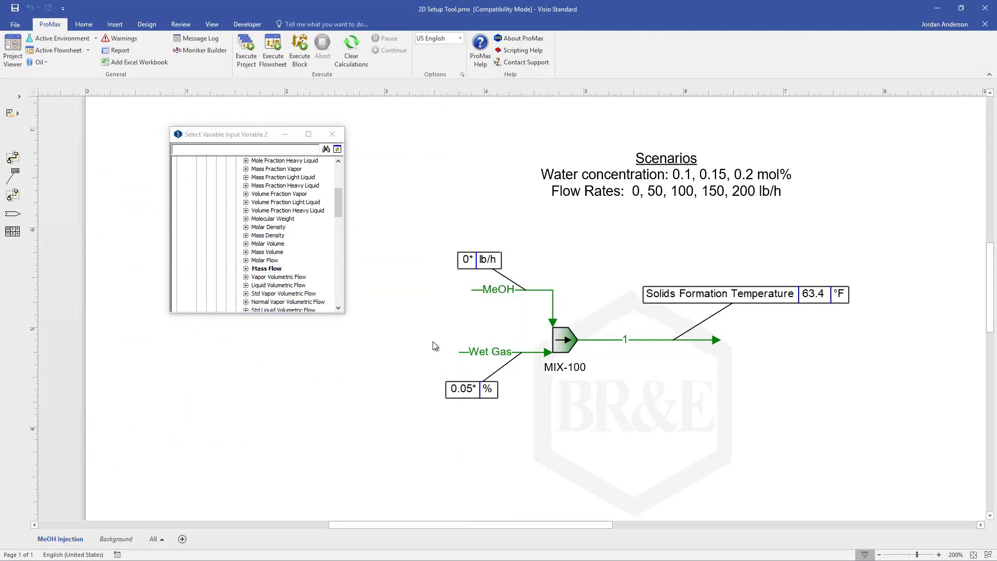
left_click(488, 353)
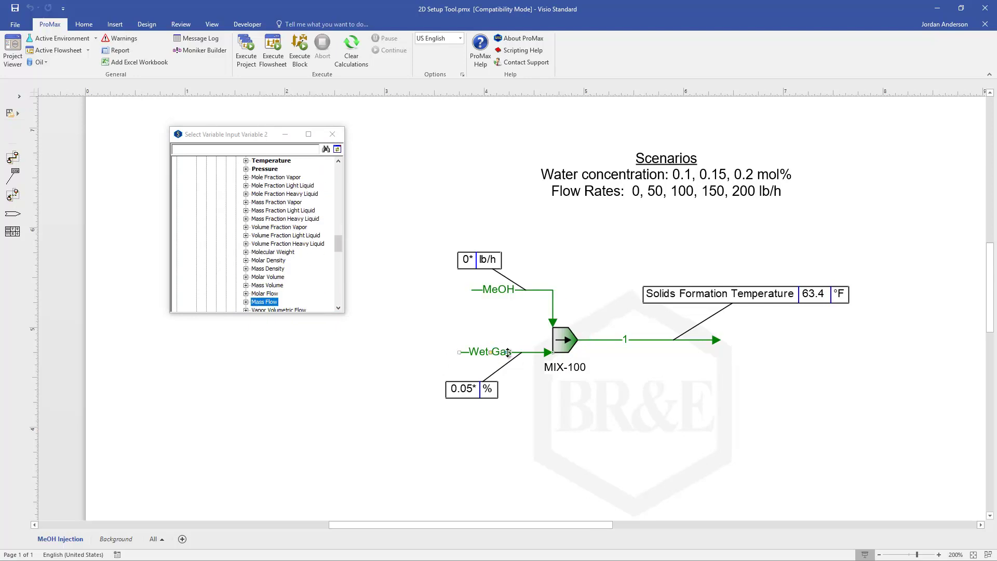
left_click(337, 244)
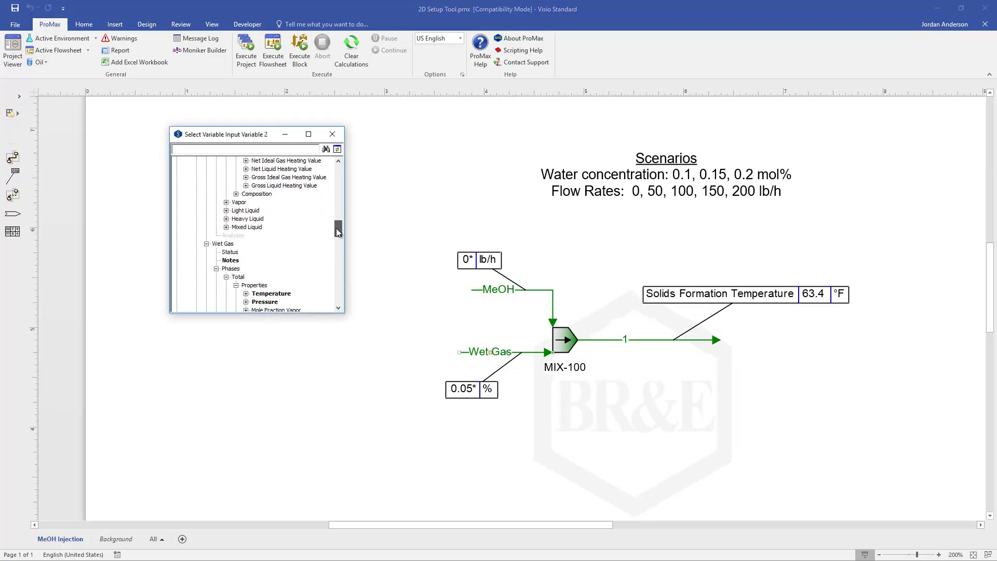
left_click(217, 277)
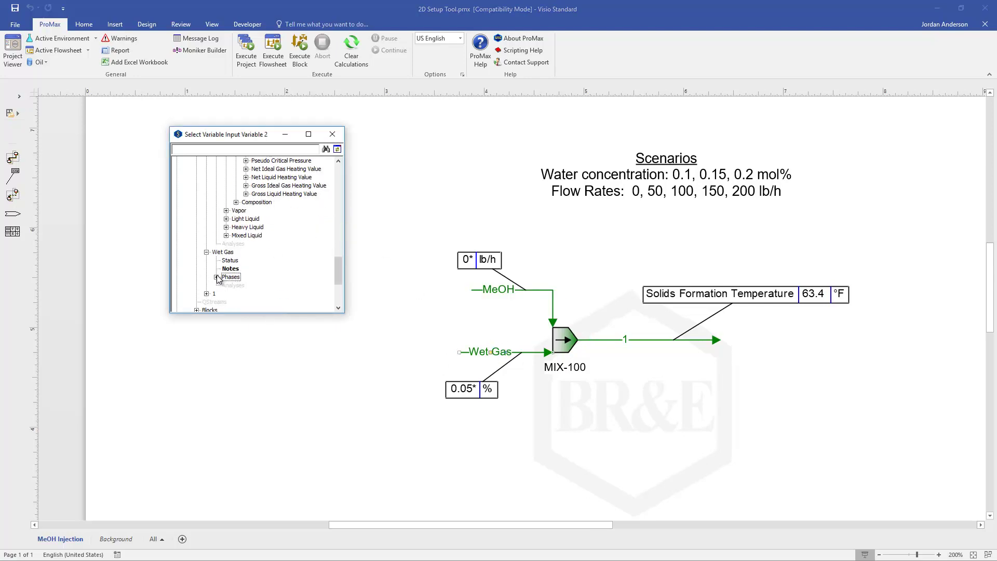
left_click(217, 276)
- Choose Wet Gas total Water mole fraction (%) from the composition list as input variable 2
left_click(237, 177)
left_click(227, 169)
left_click(226, 169)
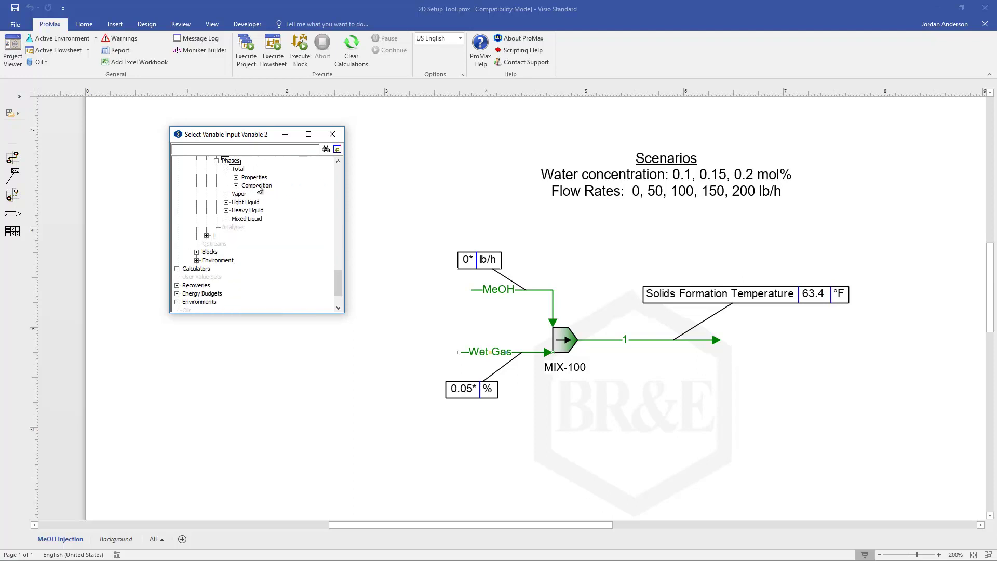
left_click(236, 185)
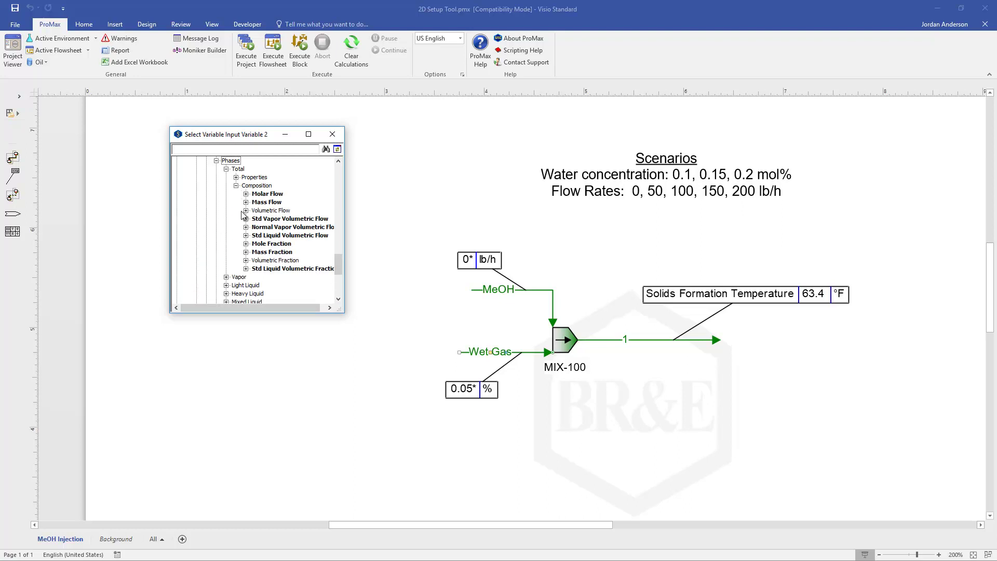
left_click(246, 243)
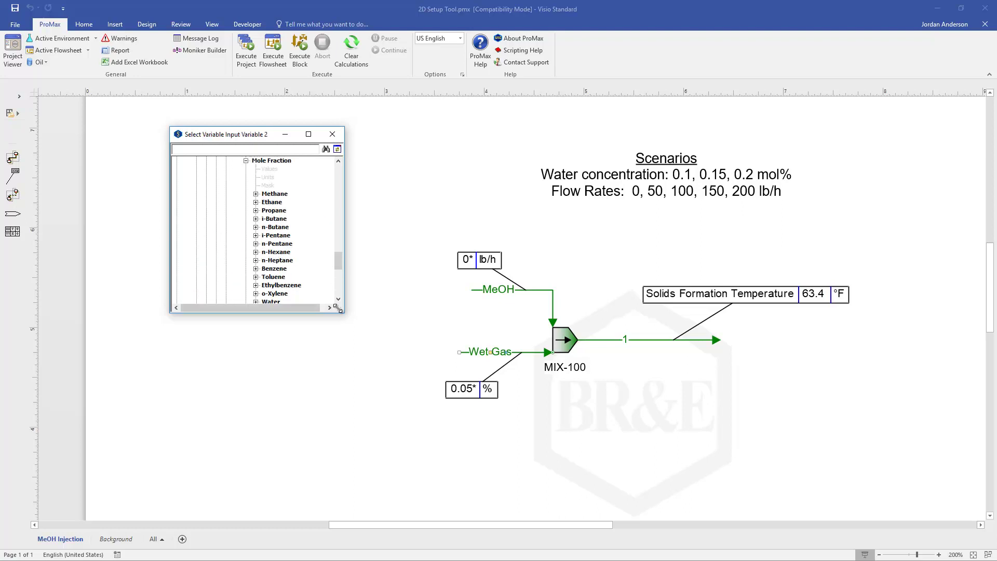
left_click_drag(341, 310, 371, 414)
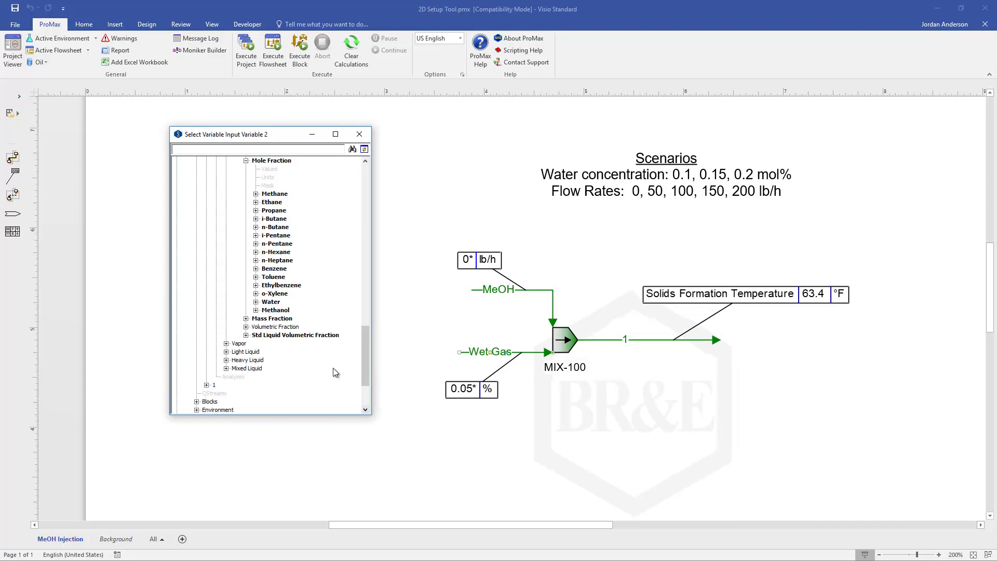
double_click(271, 302)
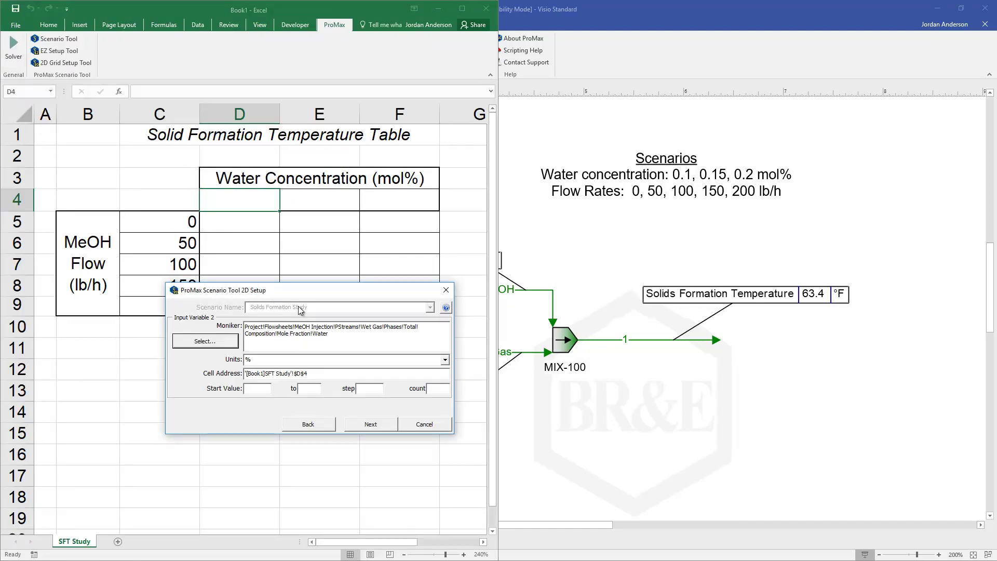
- Map input 2 to cells D4:F4, starting at 0.1 with step 0.05 and count 3
left_click_drag(256, 202, 403, 197)
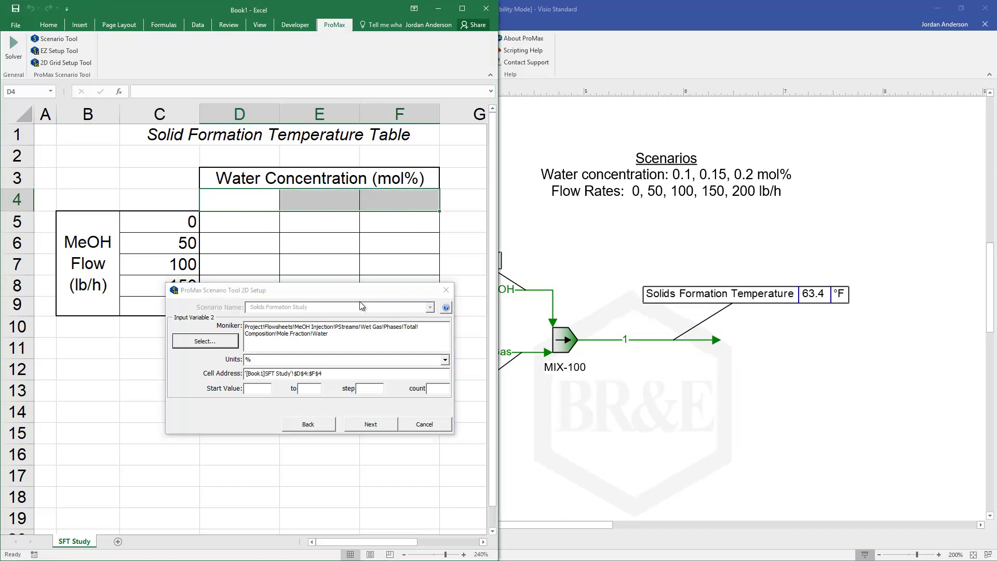
left_click(270, 386)
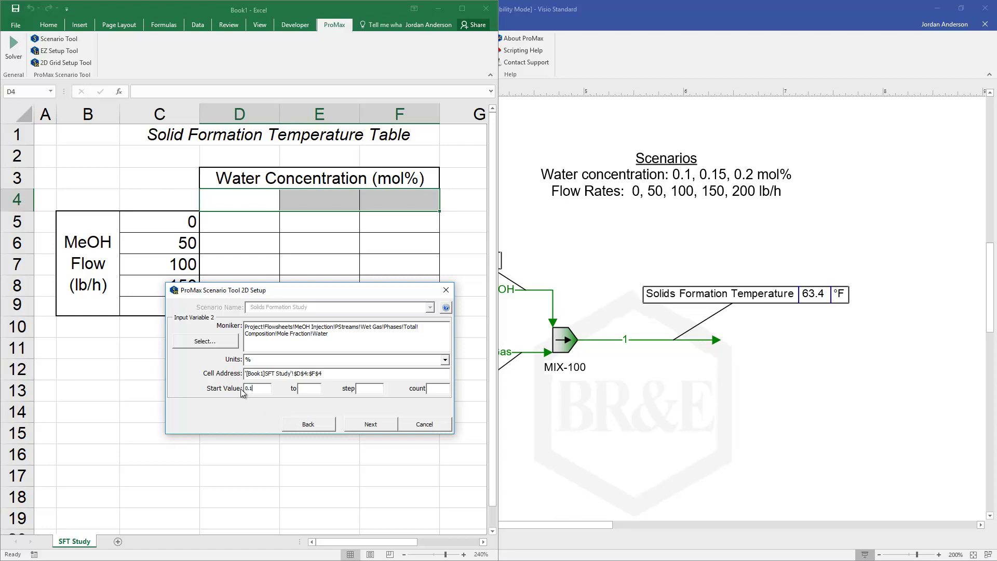
left_click(362, 389)
left_click(427, 389)
type("3")
left_click(369, 425)
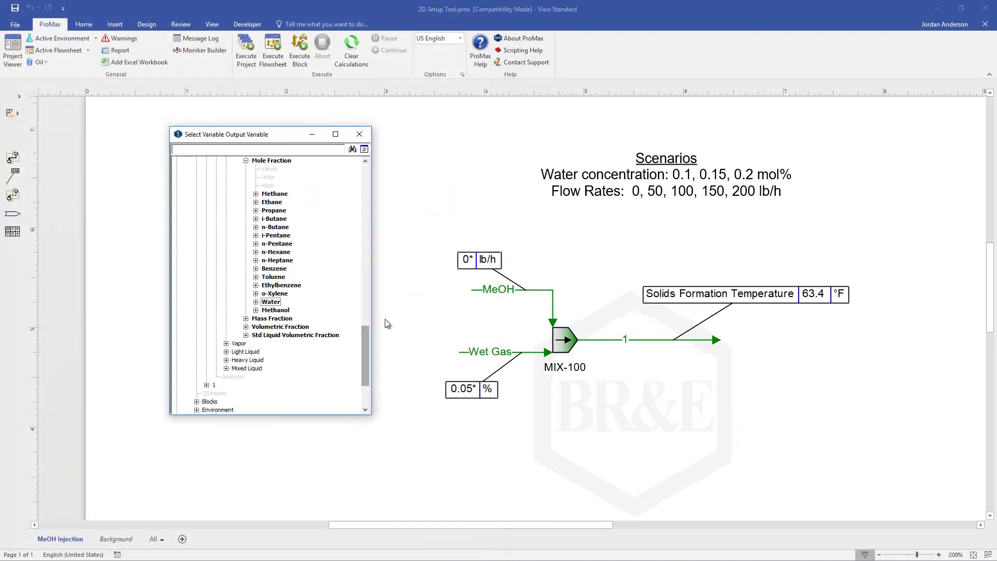
- Set stream 1's Freeze 1 Solids Formation Temperature (°F) as the scenario output for D5:F9
left_click(618, 341)
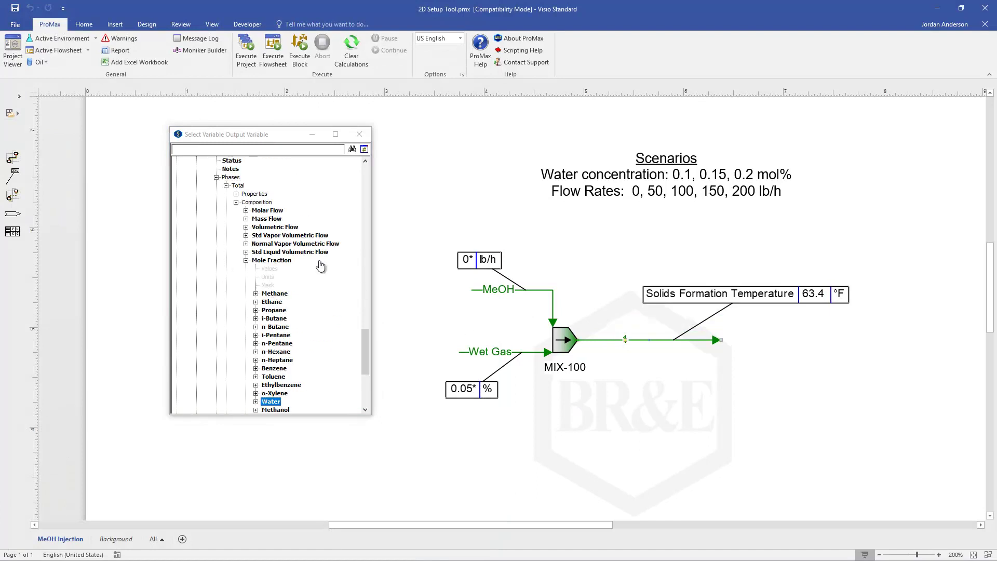
left_click(236, 202)
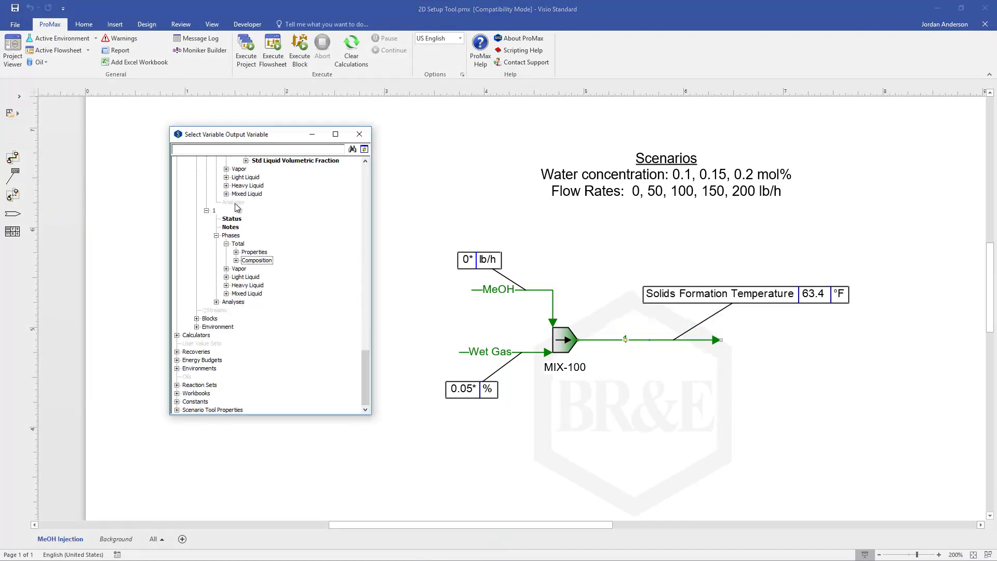
left_click(225, 244)
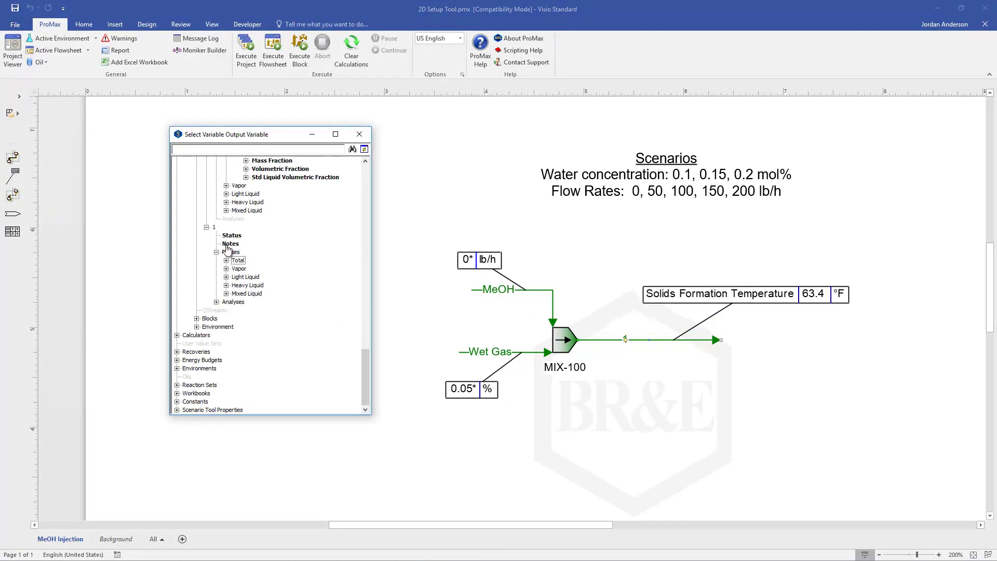
left_click(216, 302)
left_click(226, 310)
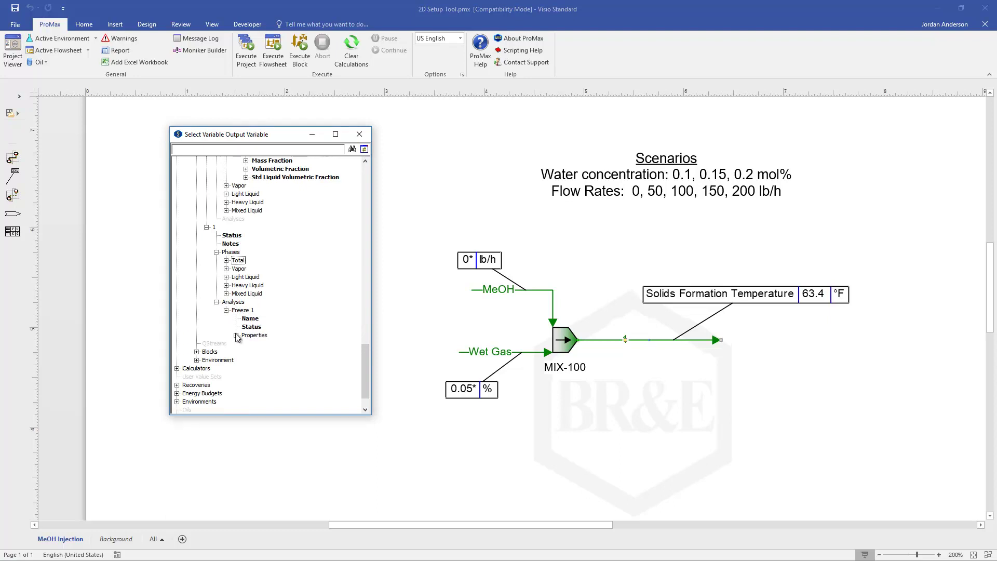
left_click(236, 335)
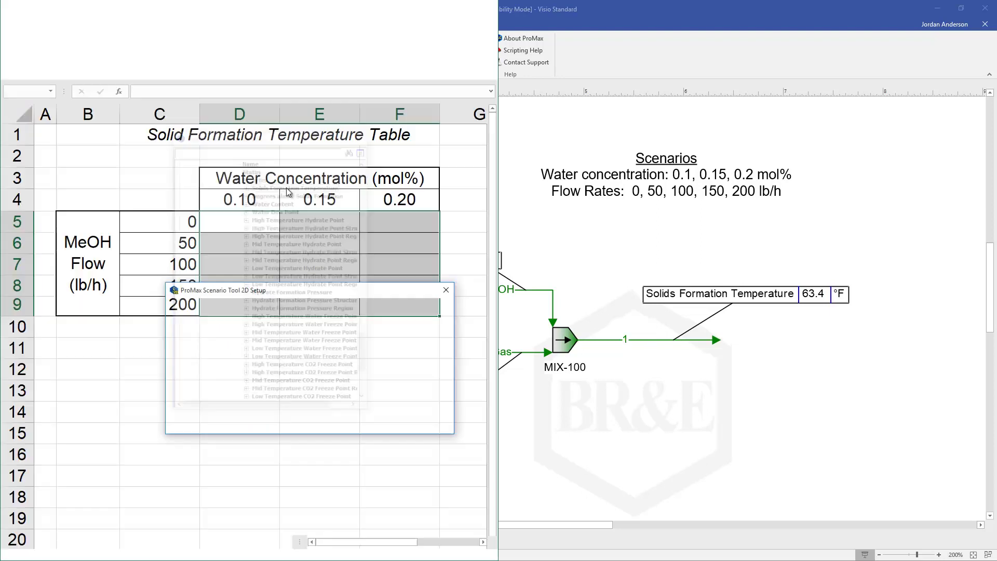
double_click(286, 186)
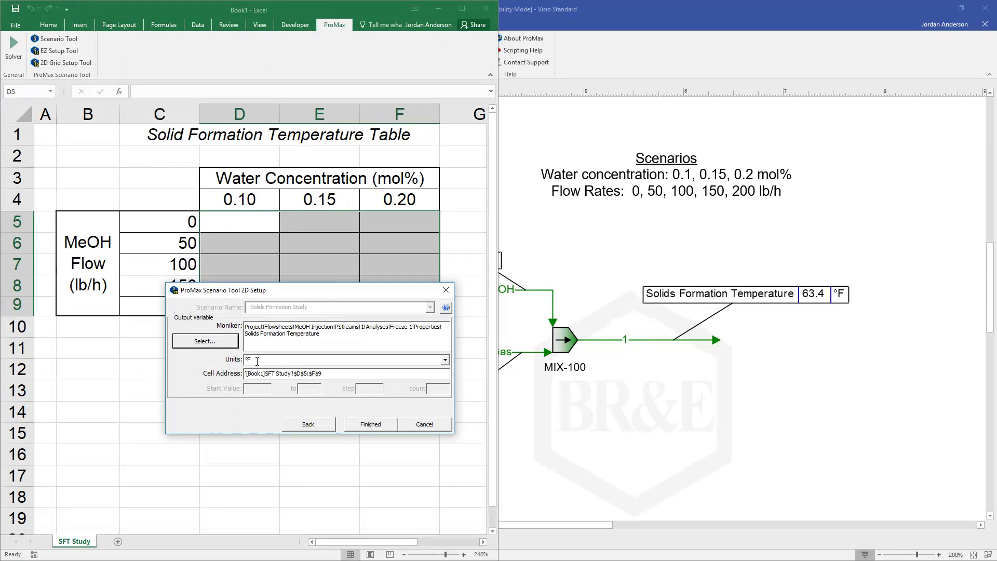
- Finish the setup and run all scenarios, watching D5 fill with 63.4 °F
left_click(370, 424)
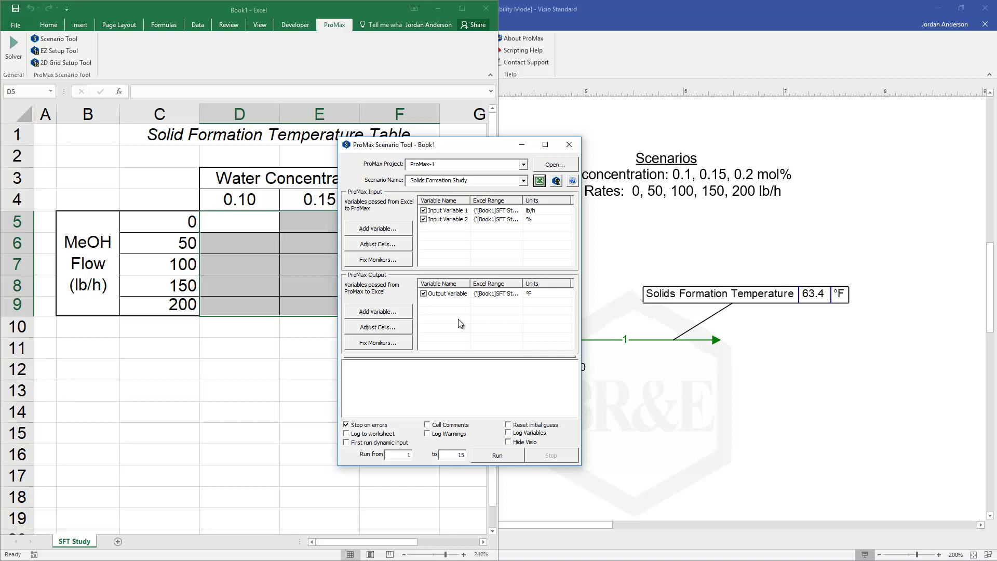
left_click(497, 456)
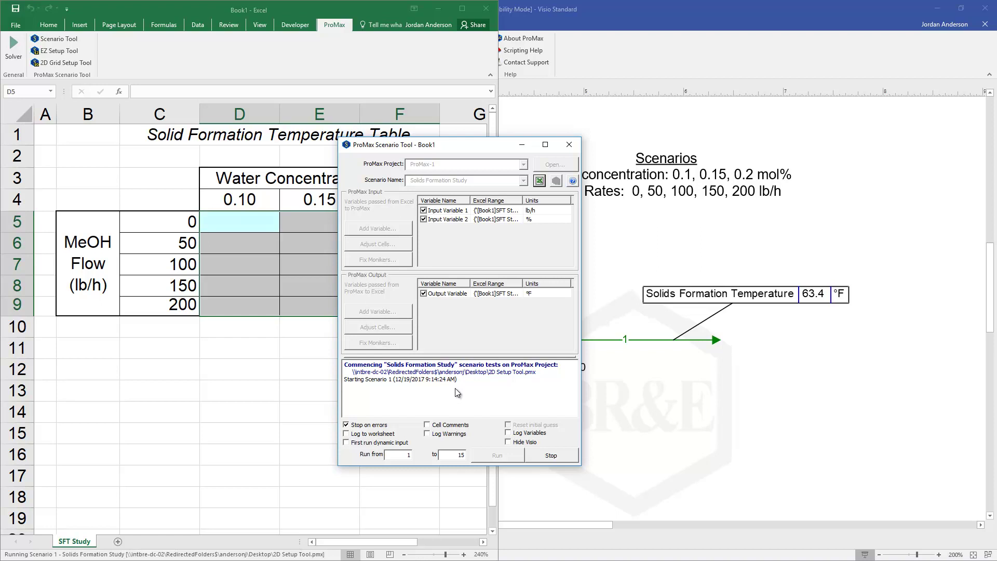
left_click_drag(467, 145, 593, 124)
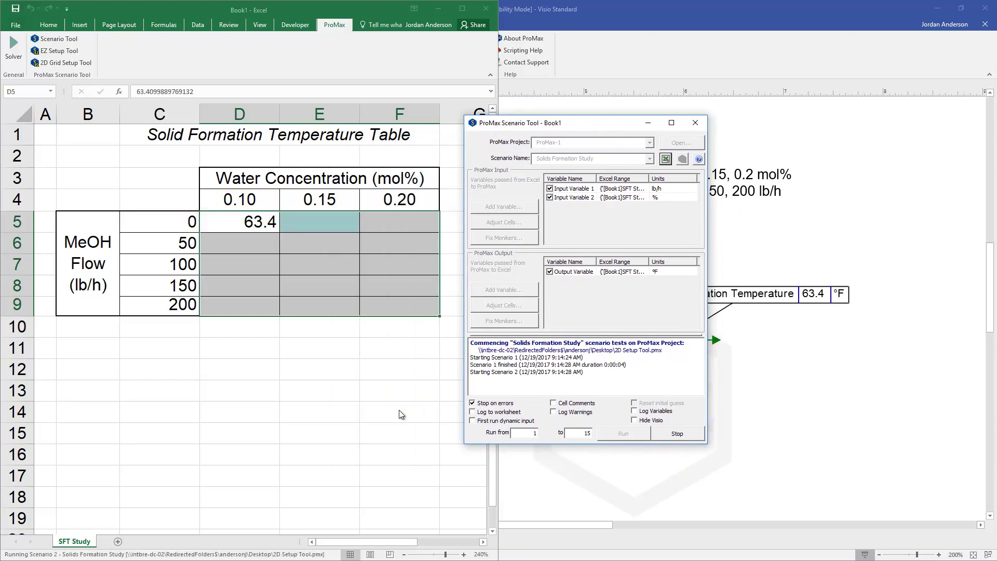